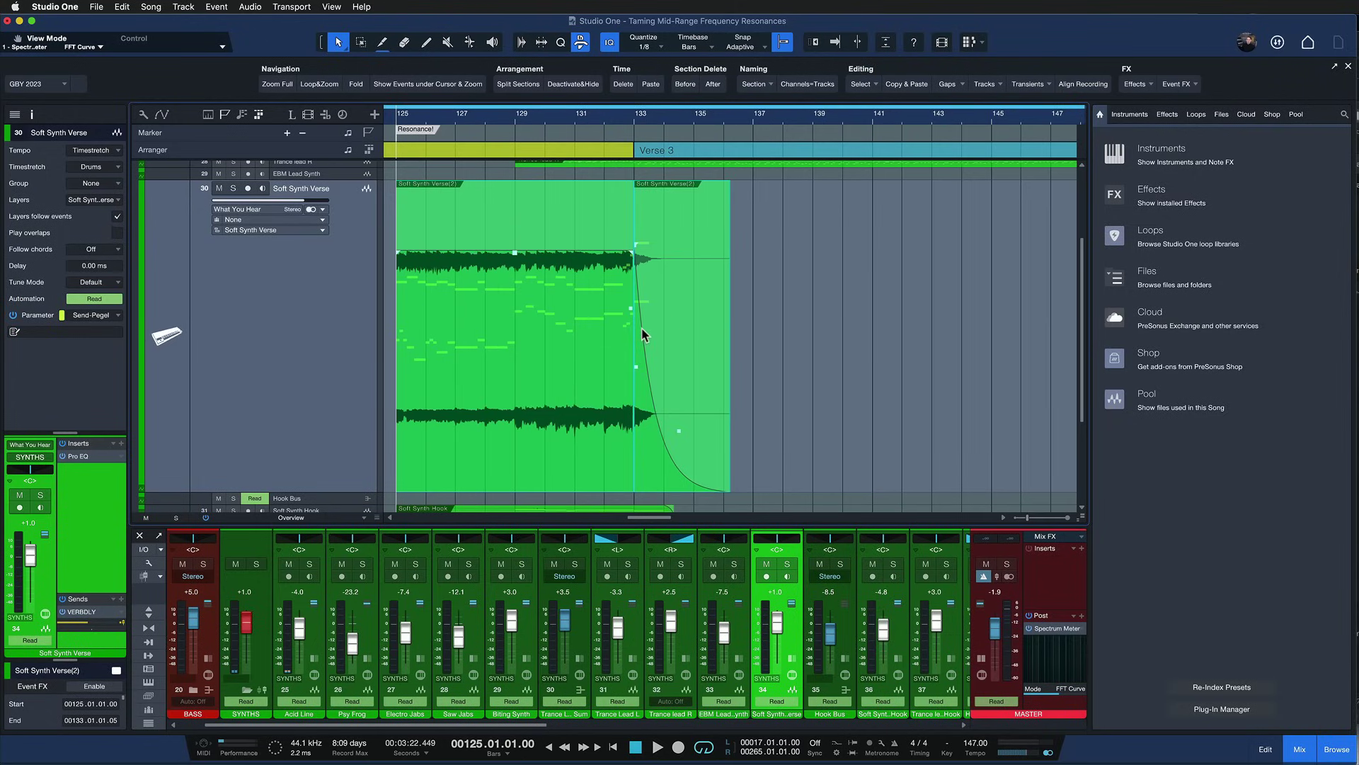
# - Play the section at bar 125, solo the Soft Synth Verse track, and listen to it on its own
pyautogui.press('space')
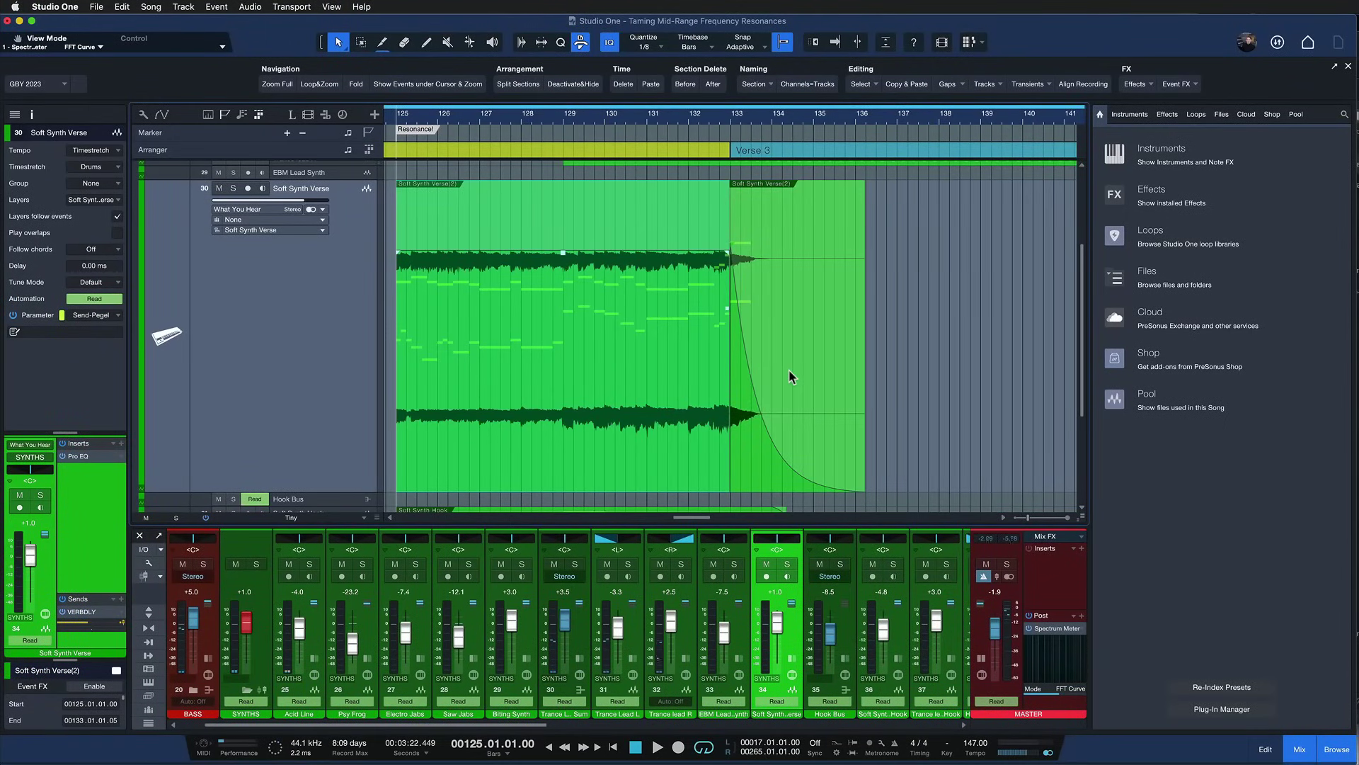
pyautogui.press('s')
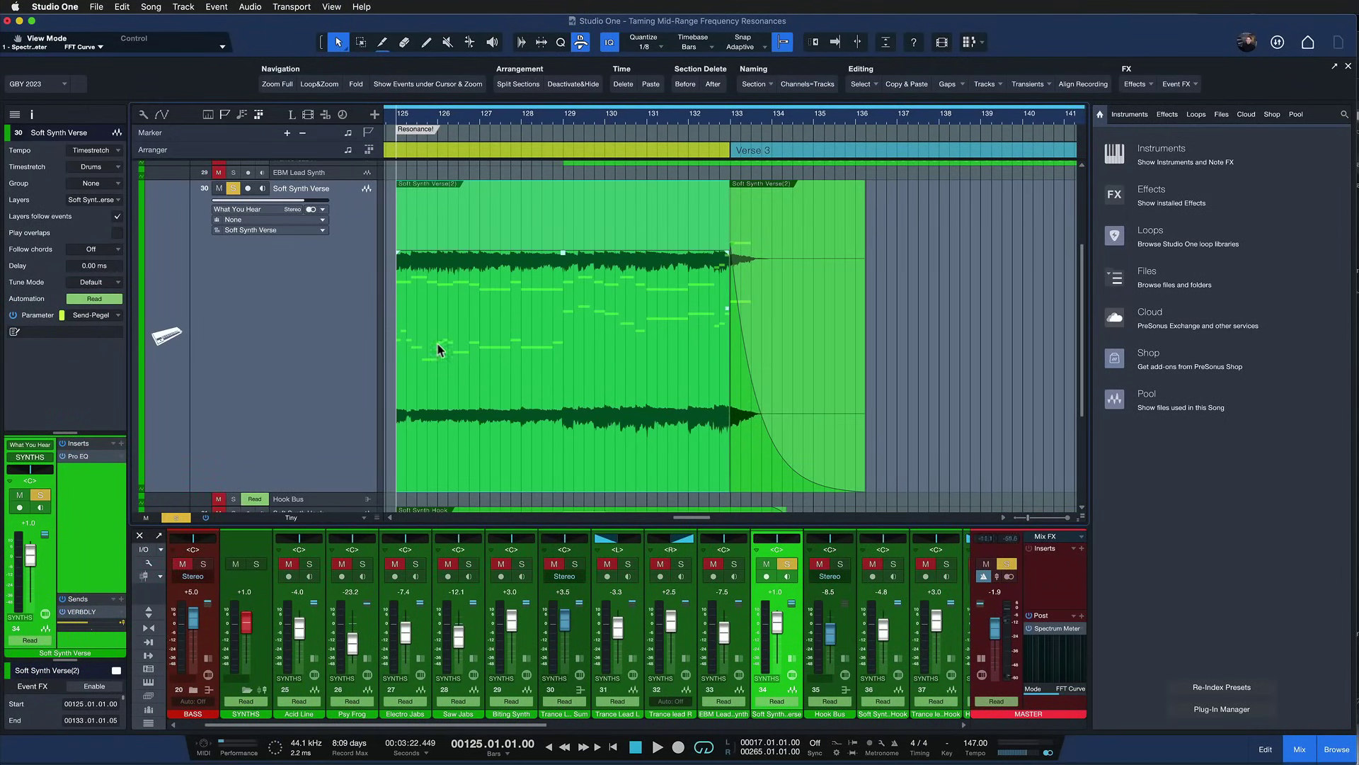
pyautogui.press('space')
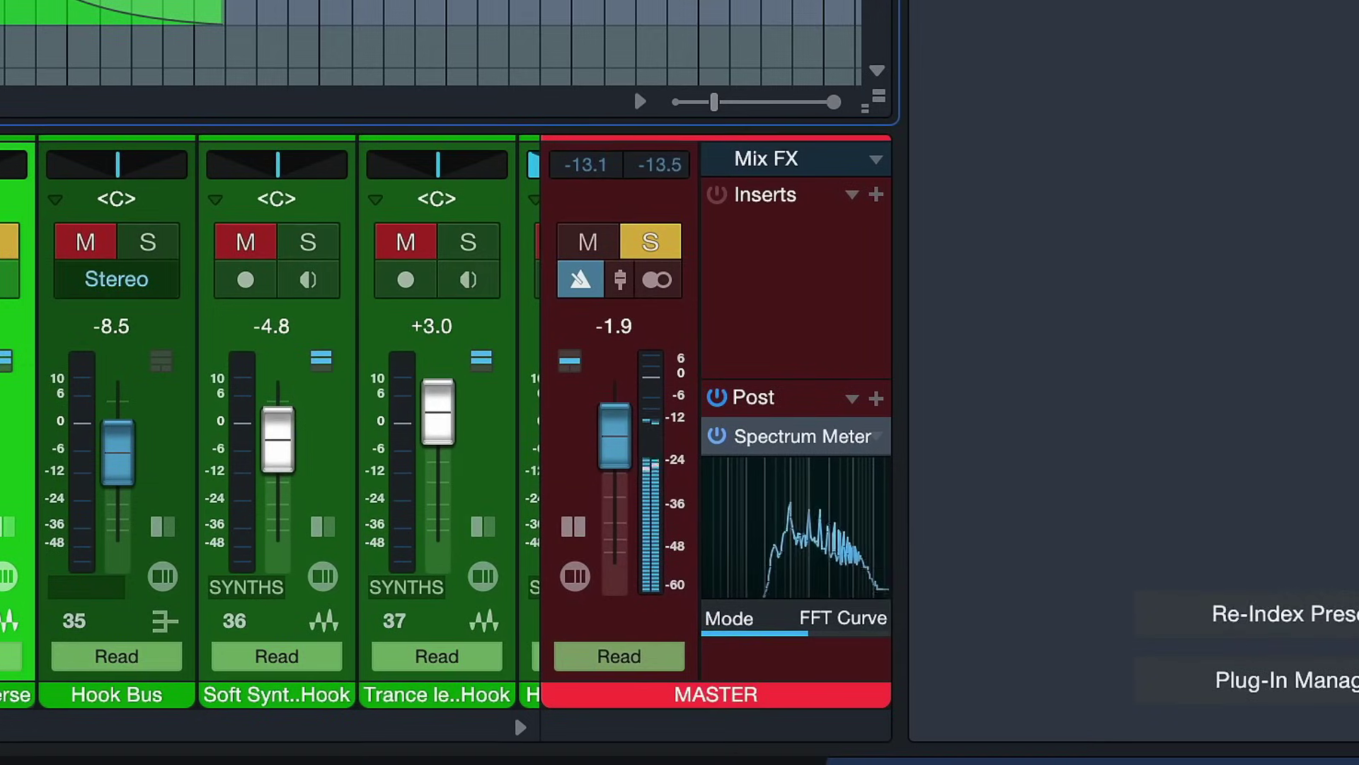
pyautogui.moveTo(995, 618)
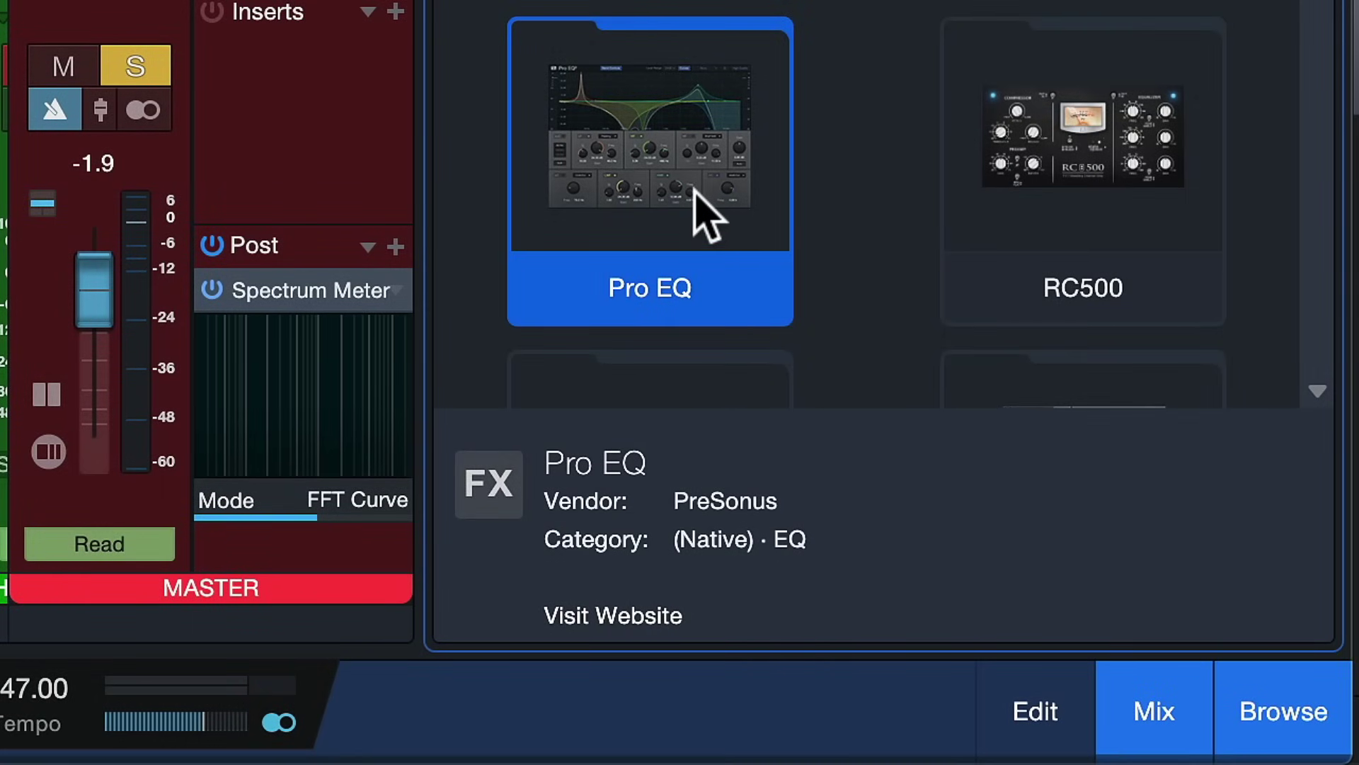
# - Add a second Pro EQ to the Soft Synth Verse channel
pyautogui.moveTo(711, 219); pyautogui.dragTo(707, 226)
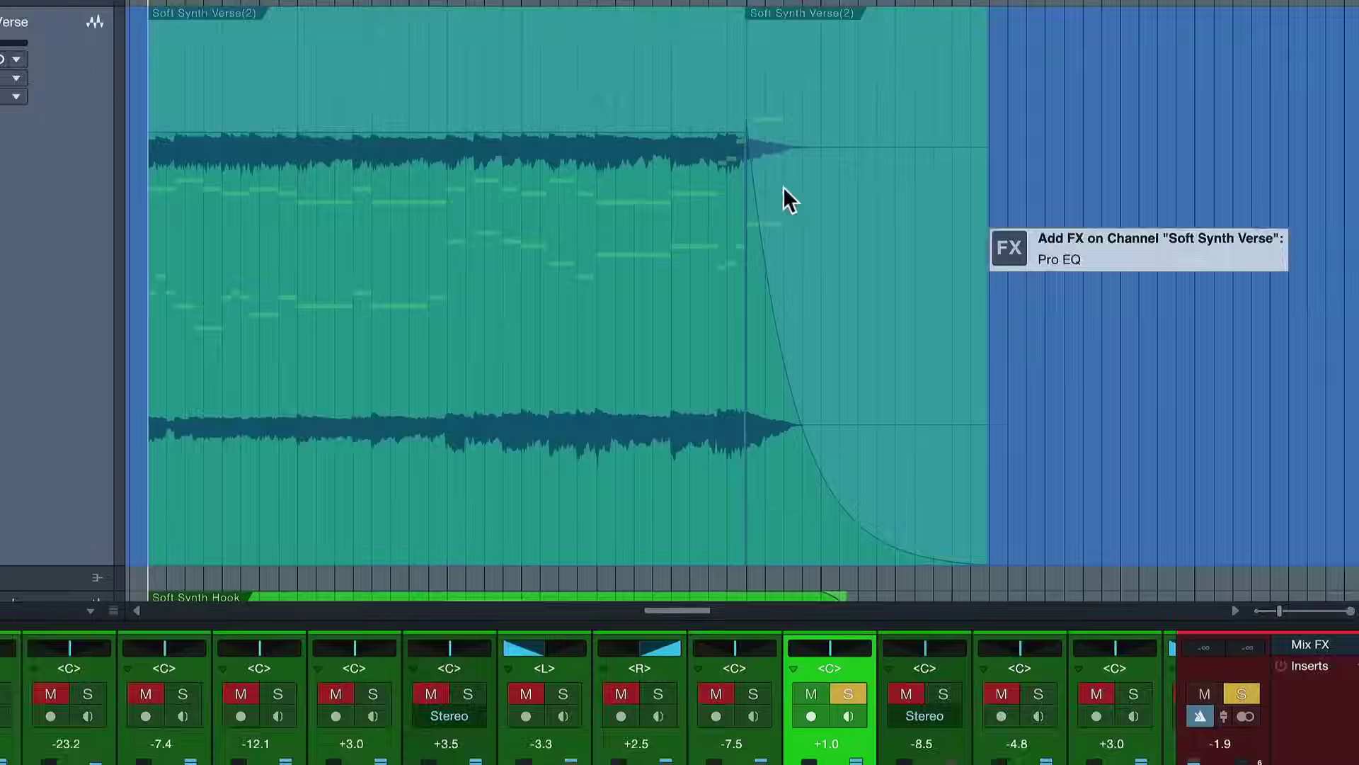
pyautogui.moveTo(1091, 424); pyautogui.dragTo(494, 461)
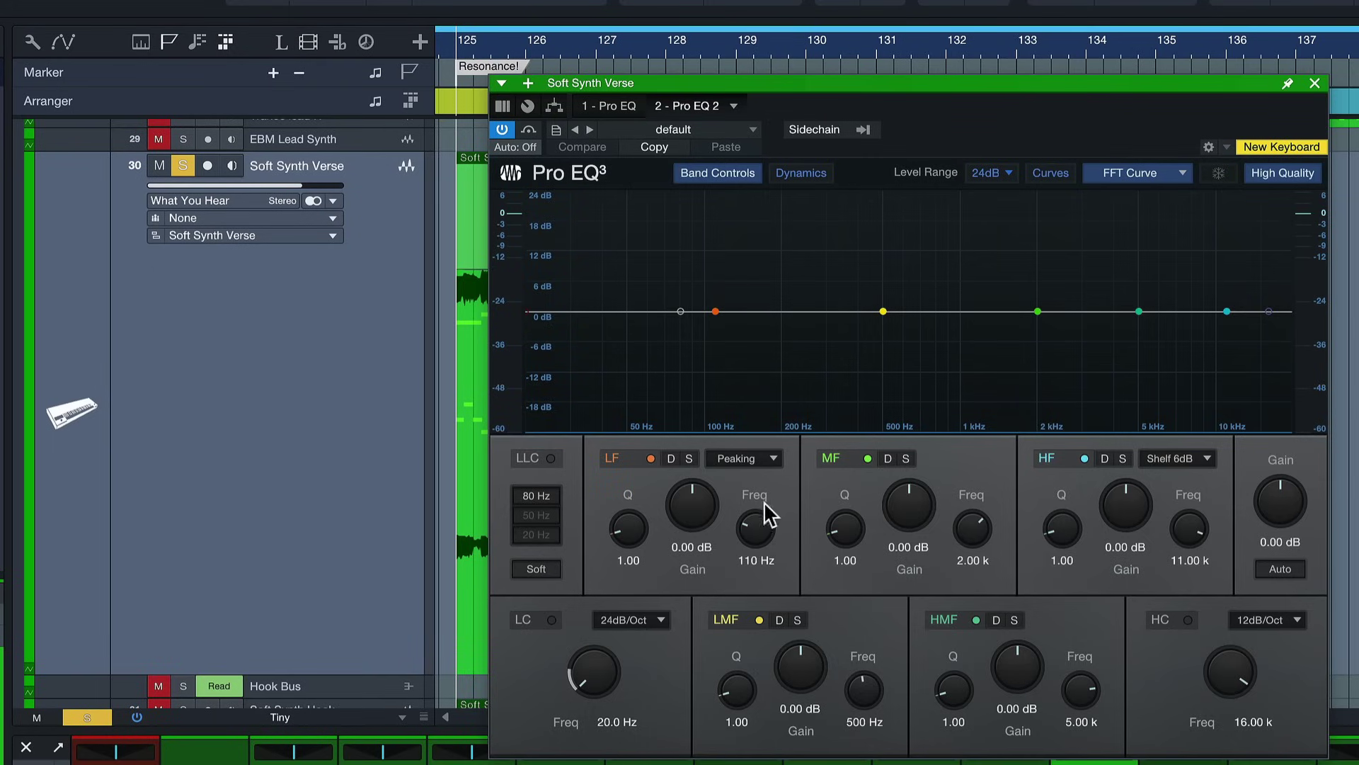
# - Play the track, move the LMF band to 541 Hz, and briefly solo the band to audition it
pyautogui.press('space')
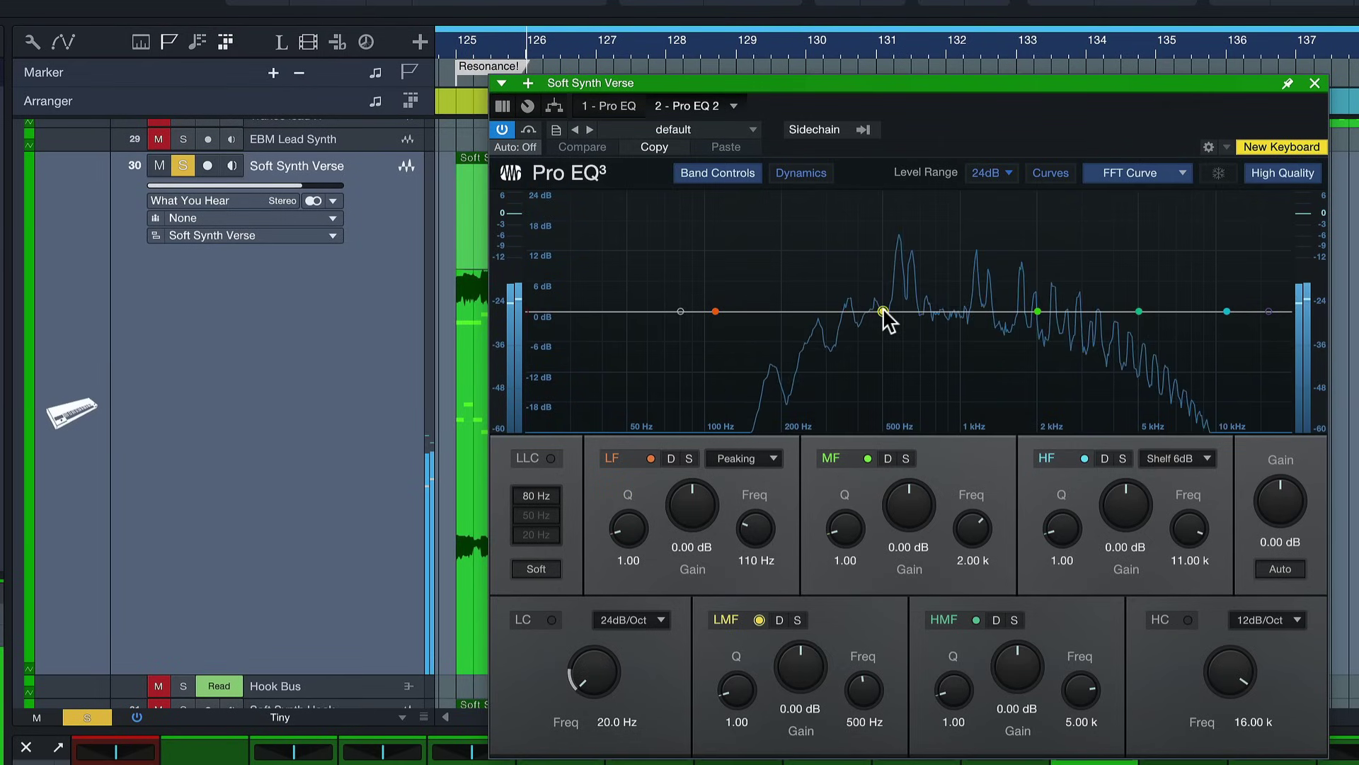
pyautogui.moveTo(884, 312); pyautogui.dragTo(892, 312)
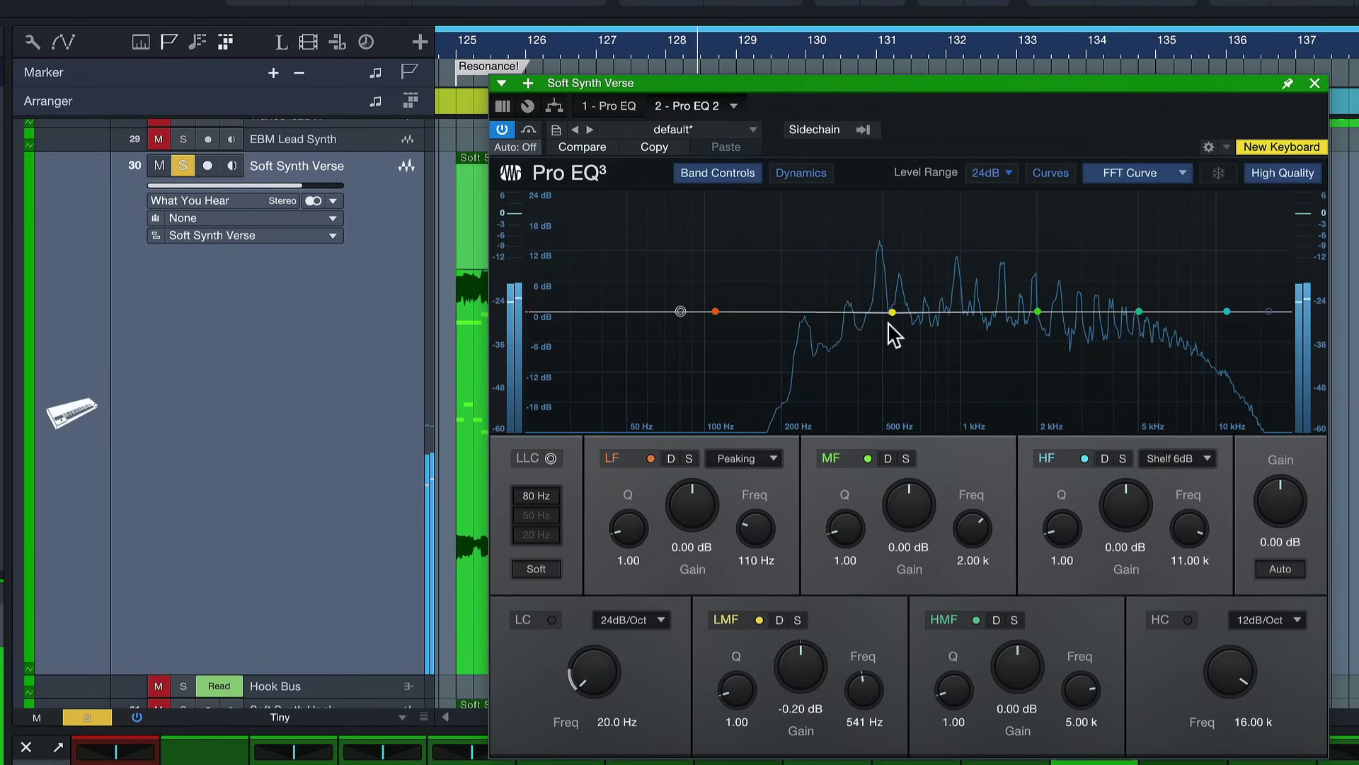
pyautogui.click(797, 620)
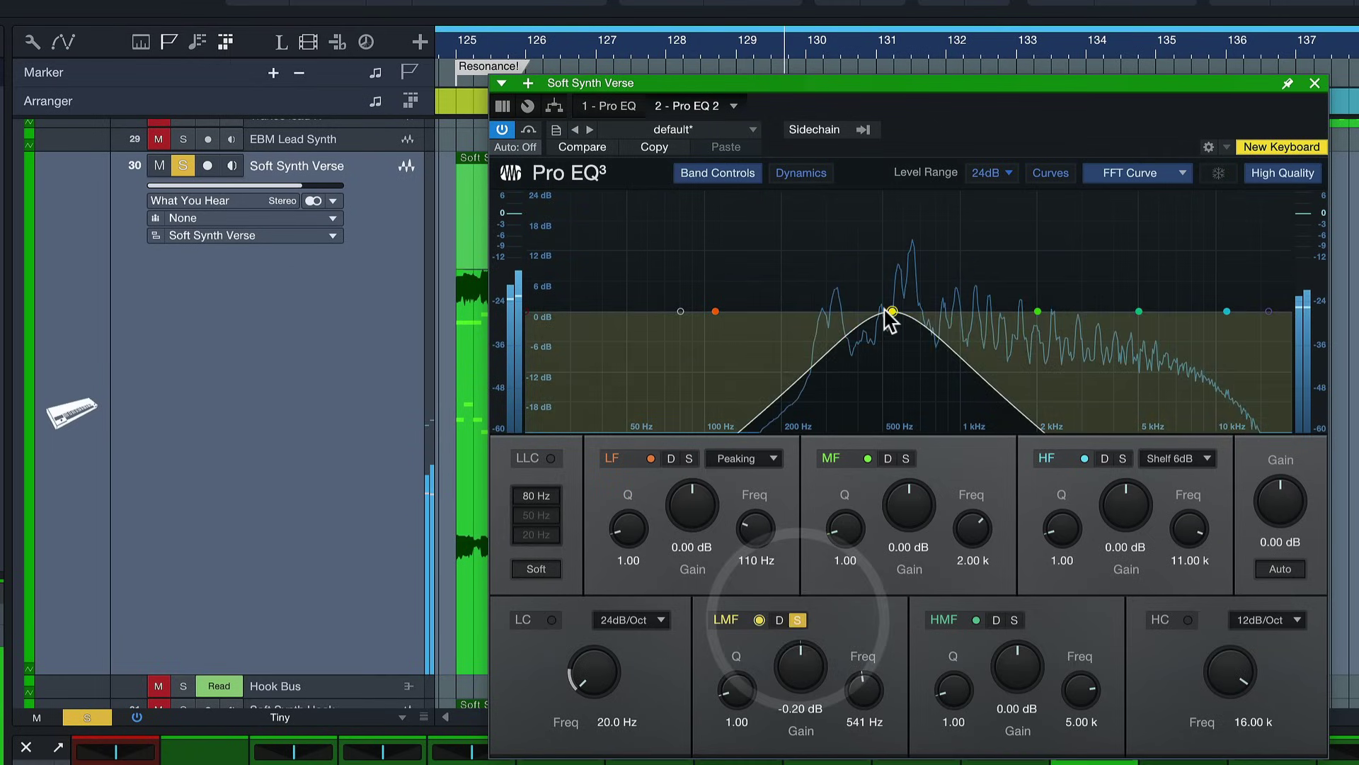
pyautogui.click(797, 620)
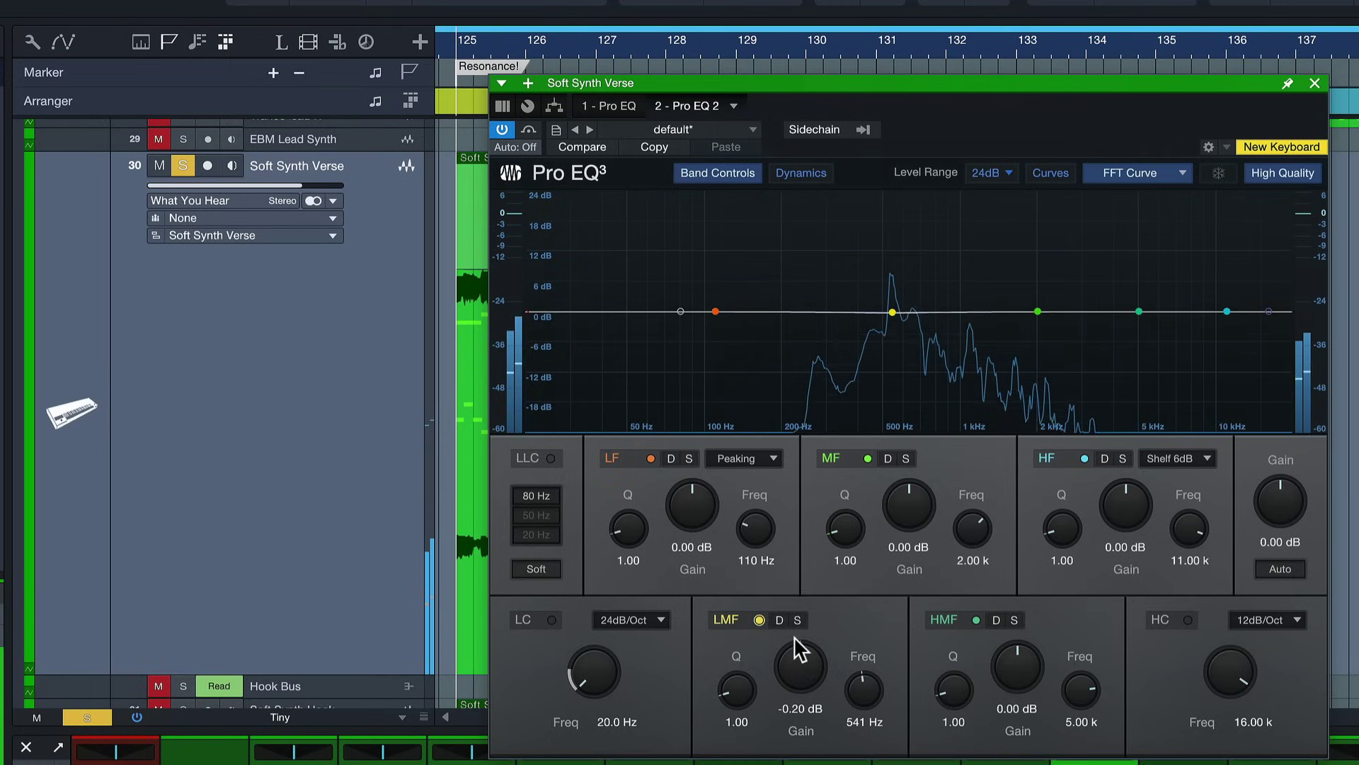
# - Shape the LMF band into a narrow boost with a Q of 13.29 and a gain of 13.24 dB
pyautogui.scroll(4, 800, 633)
pyautogui.scroll(3, 799, 633)
pyautogui.scroll(3, 858, 673)
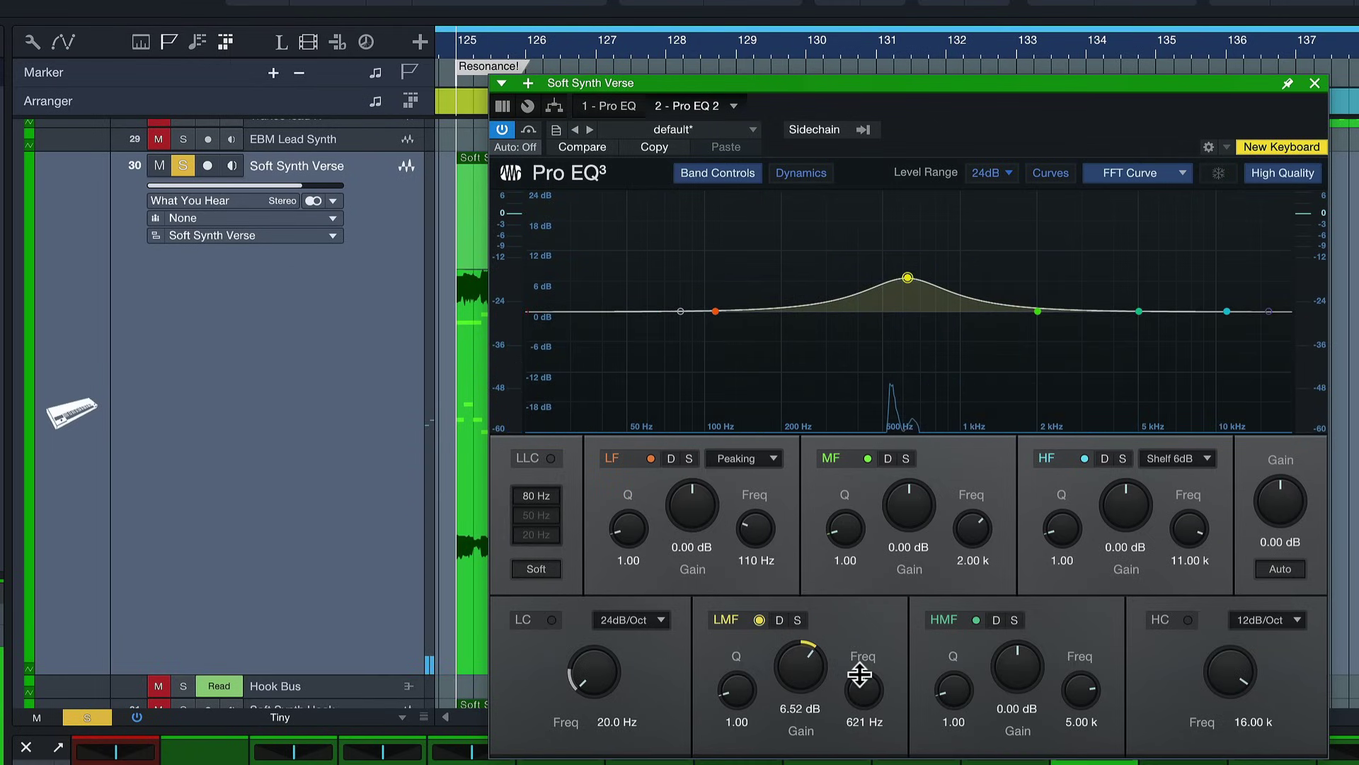
pyautogui.moveTo(742, 681); pyautogui.dragTo(735, 583)
pyautogui.scroll(7, 810, 646)
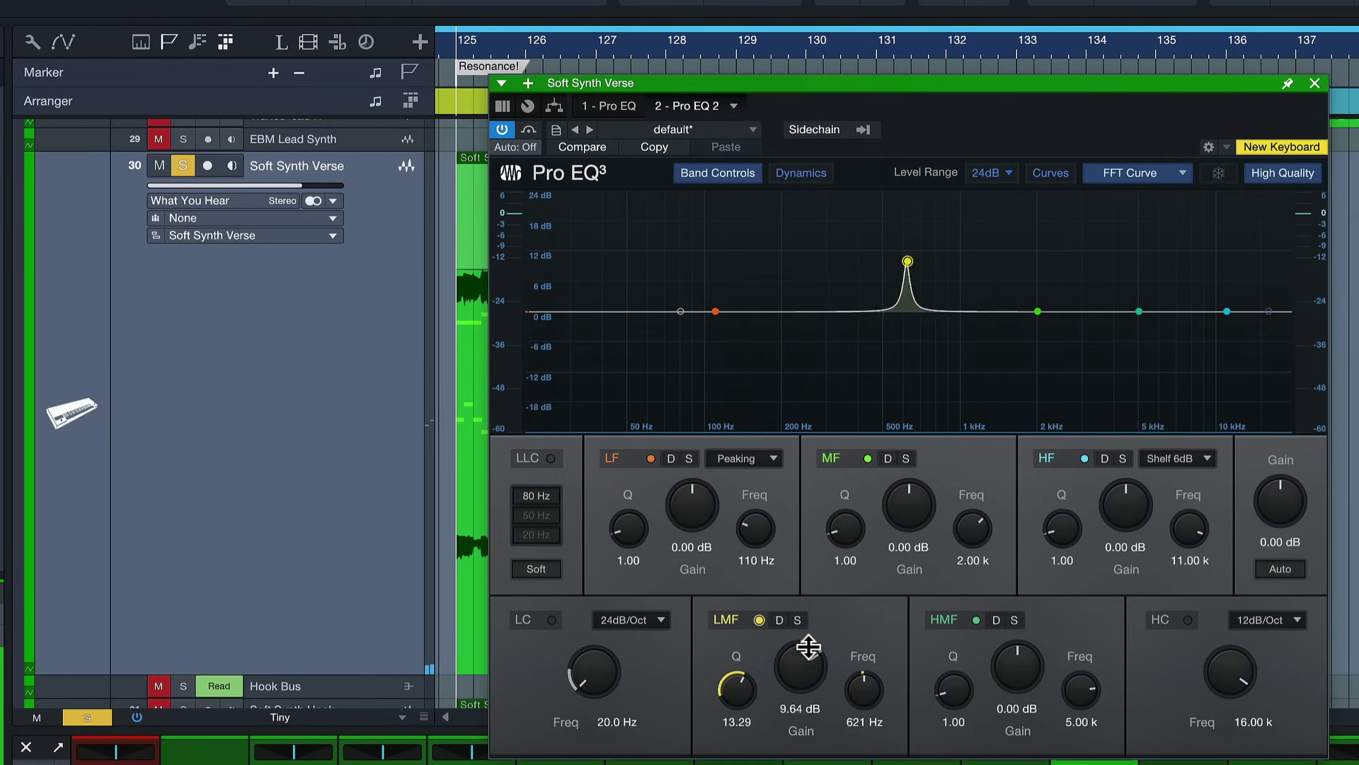
pyautogui.scroll(4, 810, 656)
pyautogui.scroll(-6, 846, 682)
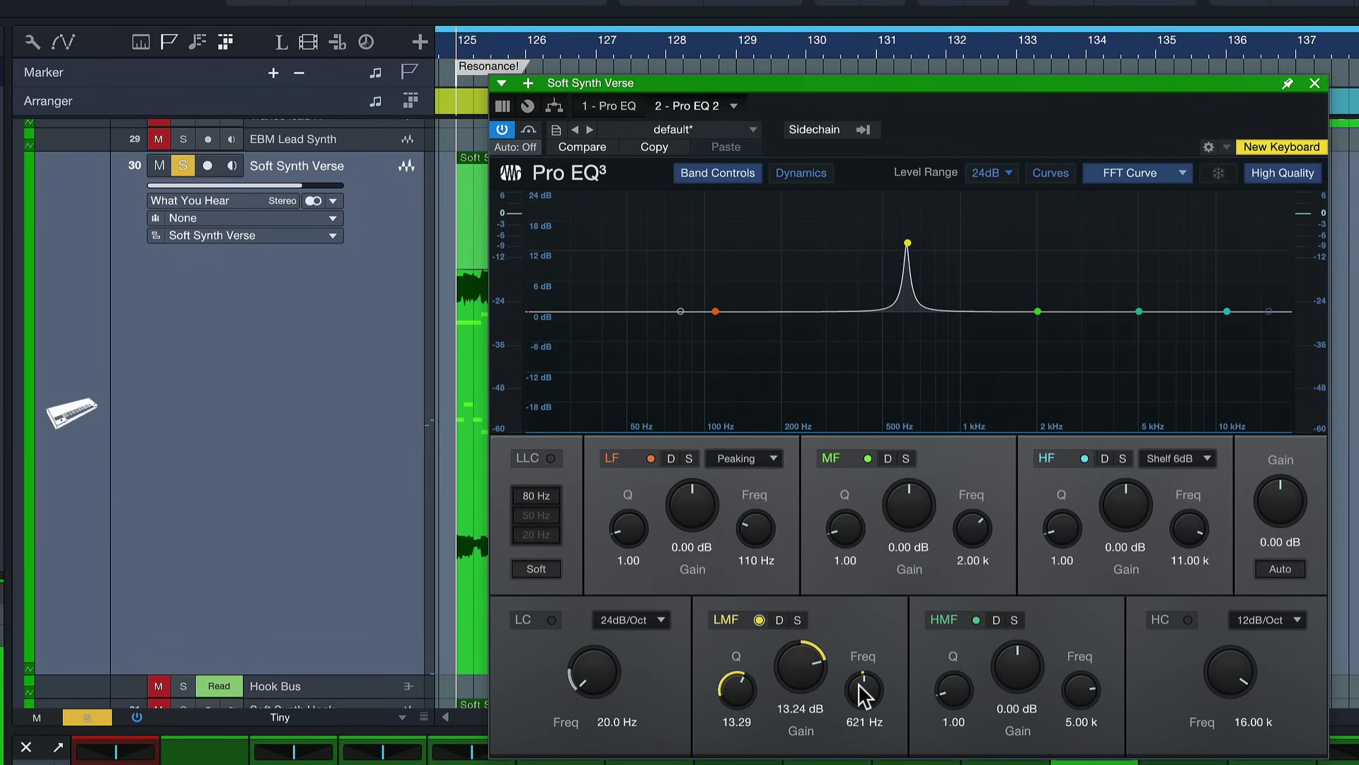
# - Sweep the narrow LMF peak during playback and place it at 484 Hz with a gain of 21.02 dB
pyautogui.scroll(4, 848, 681)
pyautogui.scroll(-10, 849, 680)
pyautogui.scroll(14, 851, 677)
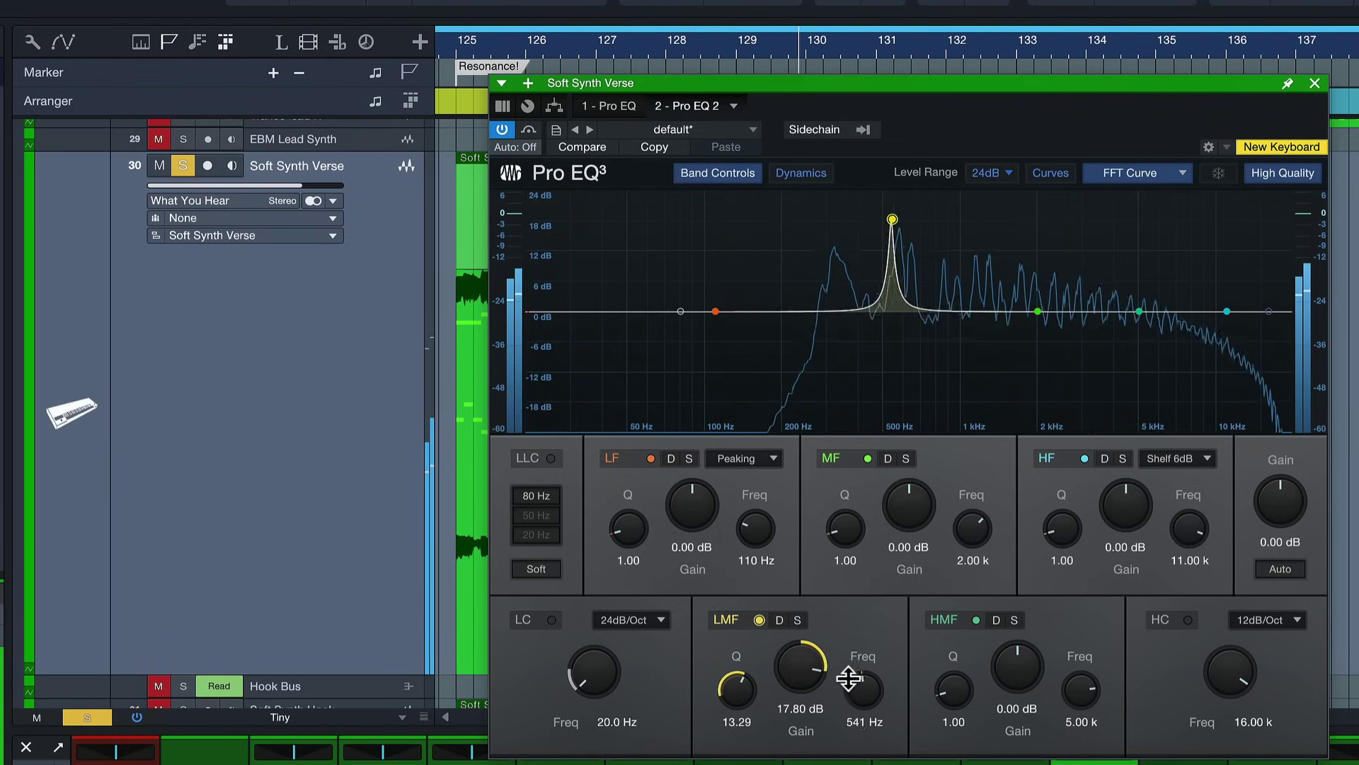
pyautogui.scroll(-6, 852, 678)
pyautogui.moveTo(900, 219); pyautogui.dragTo(880, 203)
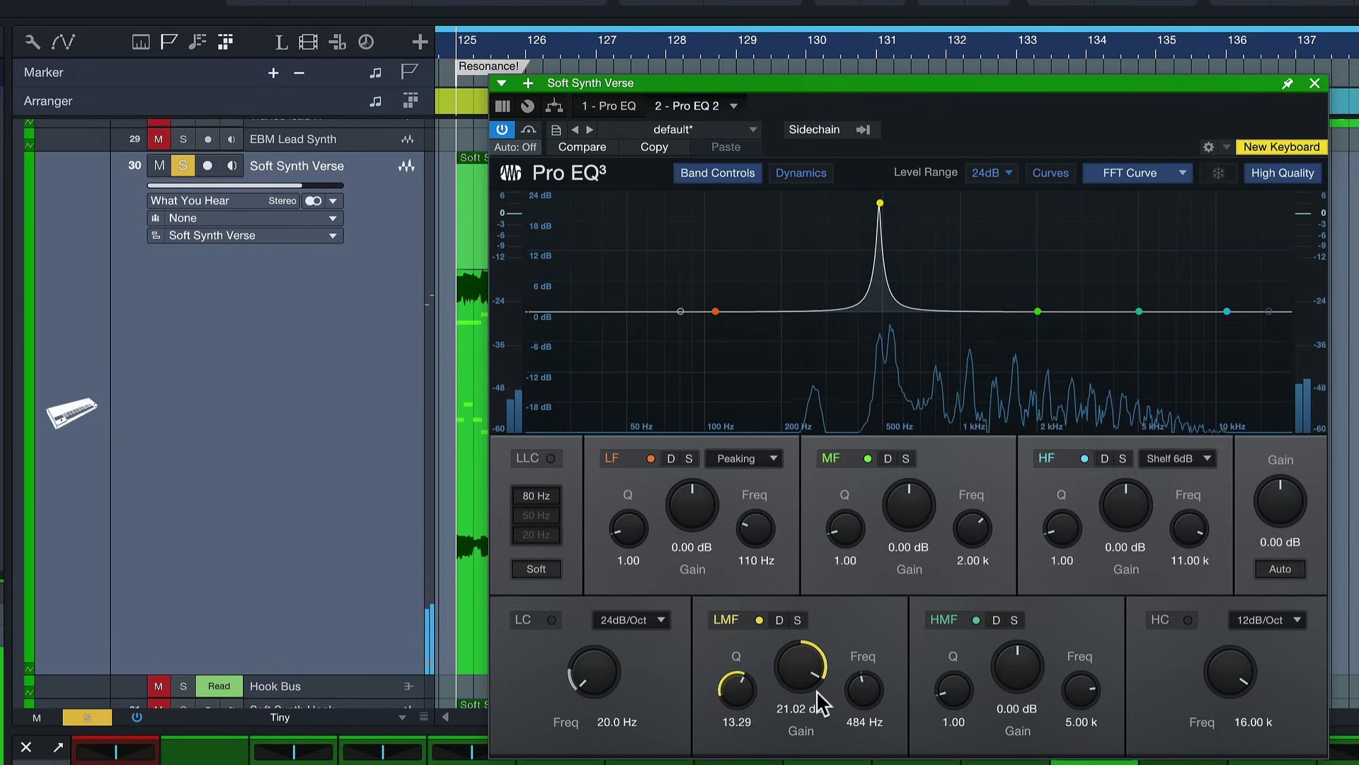
# - Set the LMF band to -24 dB gain with a Q of 24, and compare playback with the EQ bypassed
pyautogui.moveTo(811, 660); pyautogui.dragTo(804, 764)
pyautogui.moveTo(736, 698)
pyautogui.mouseDown()
pyautogui.moveTo(734, 673)
pyautogui.moveTo(729, 722)
pyautogui.mouseUp()
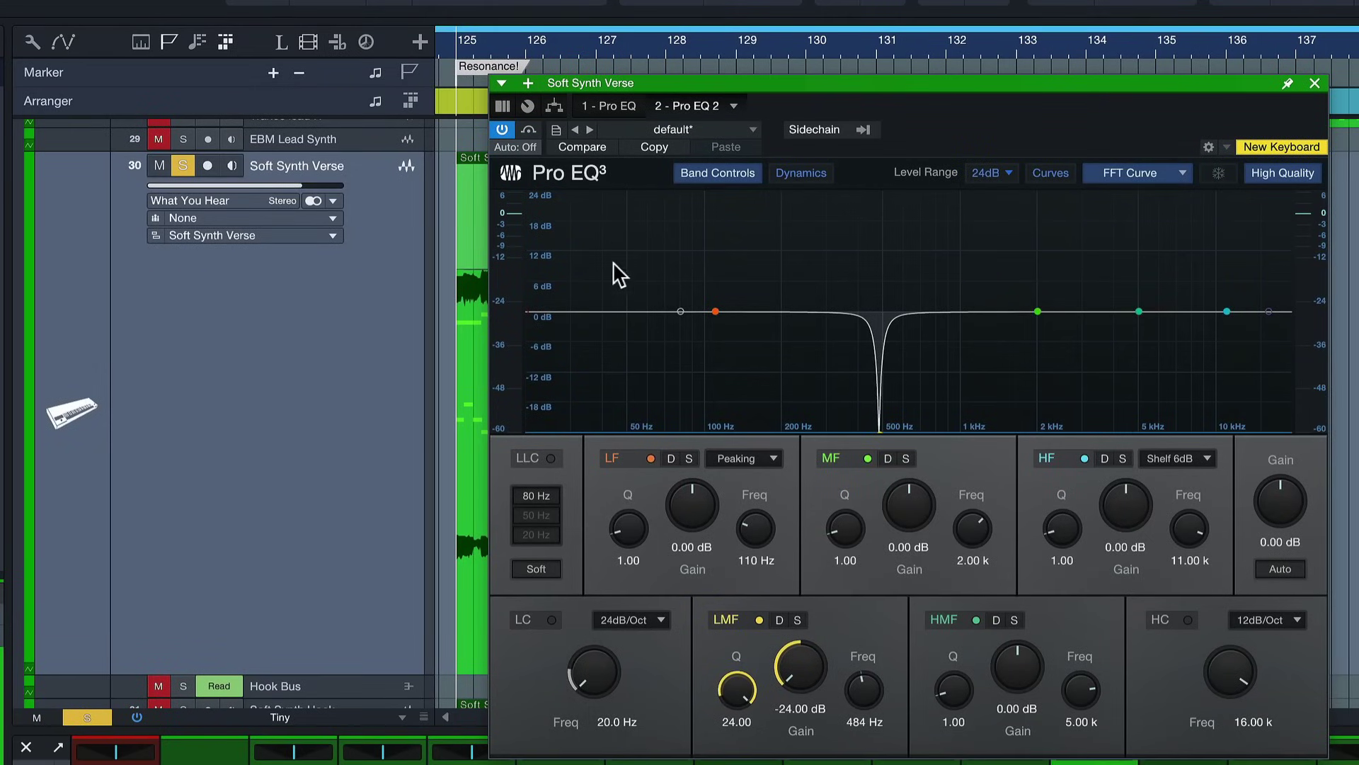
pyautogui.press('space')
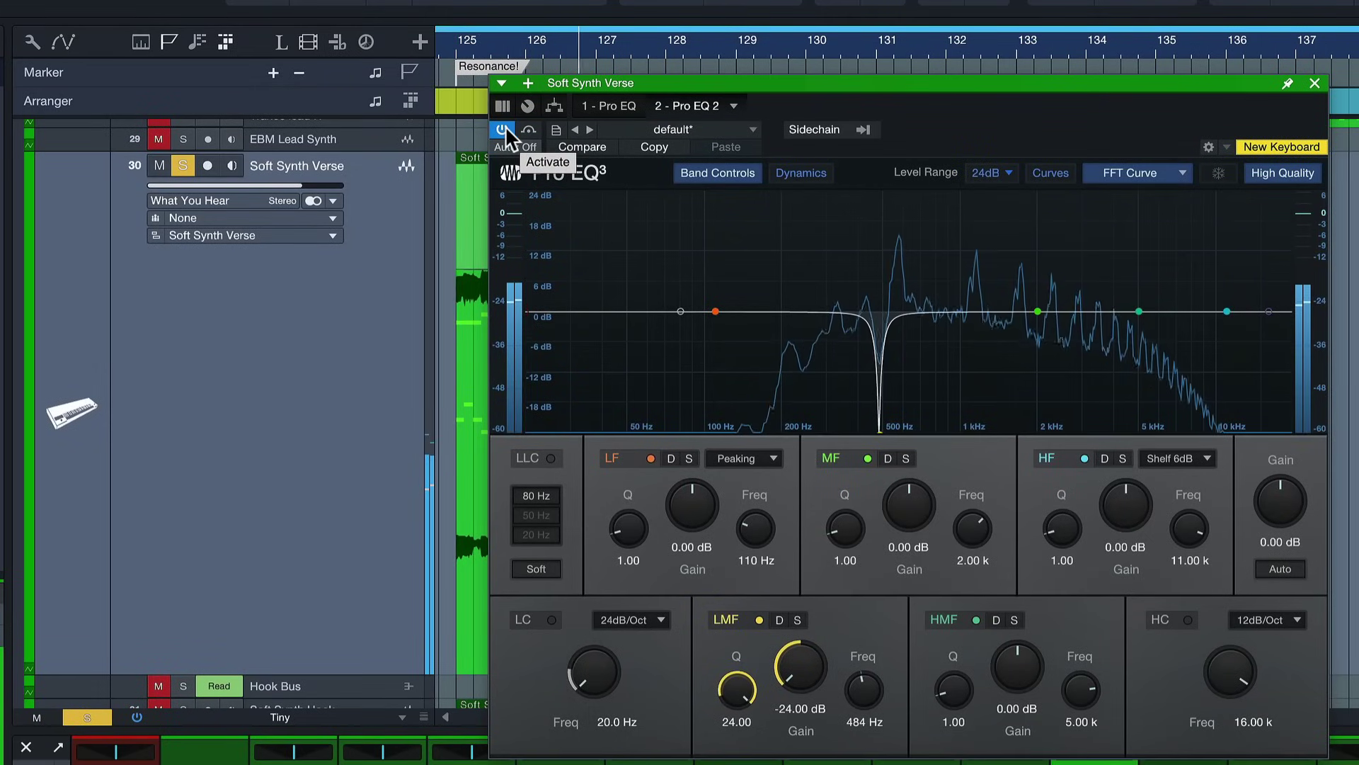
pyautogui.click(504, 127)
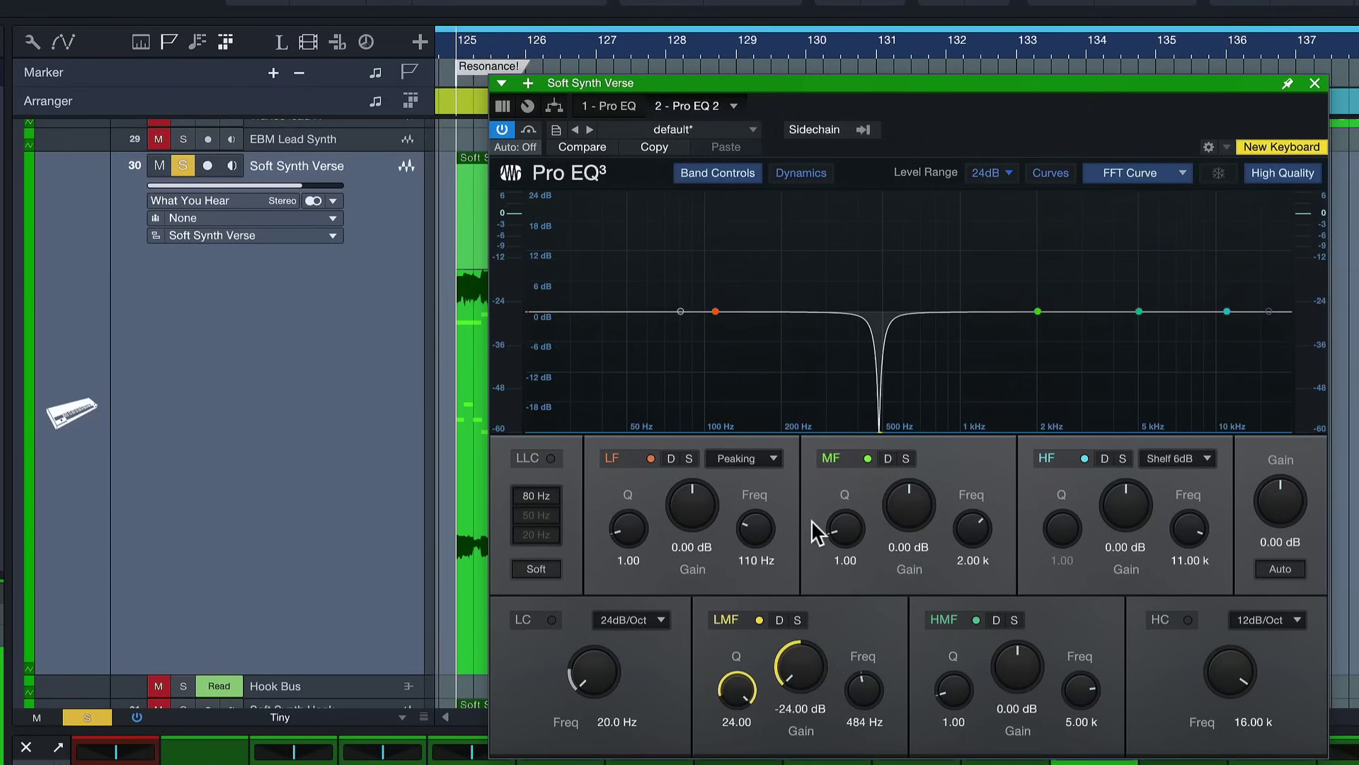
# - Reset the LMF band's gain to 0 dB, enable its Dynamic Mode, and briefly try a small gain cut
pyautogui.doubleClick(793, 649)
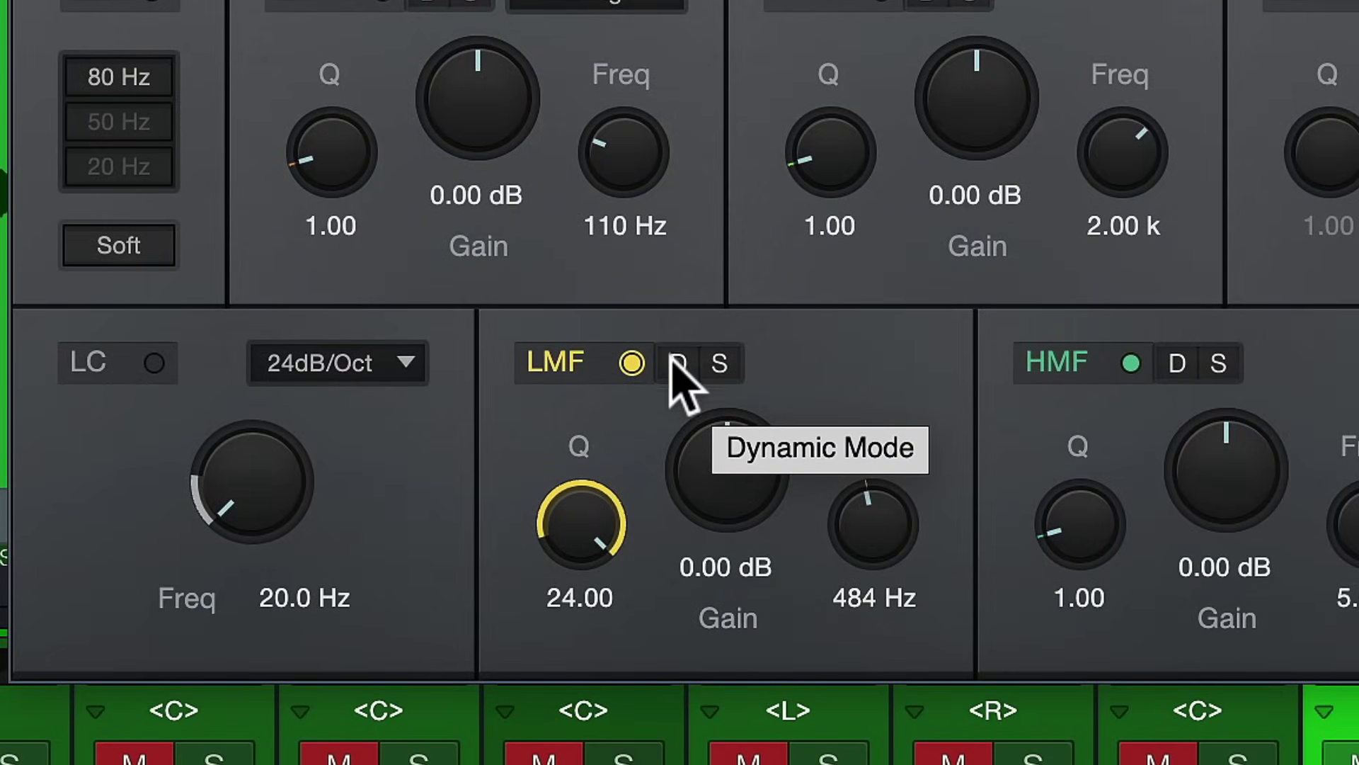
pyautogui.click(674, 361)
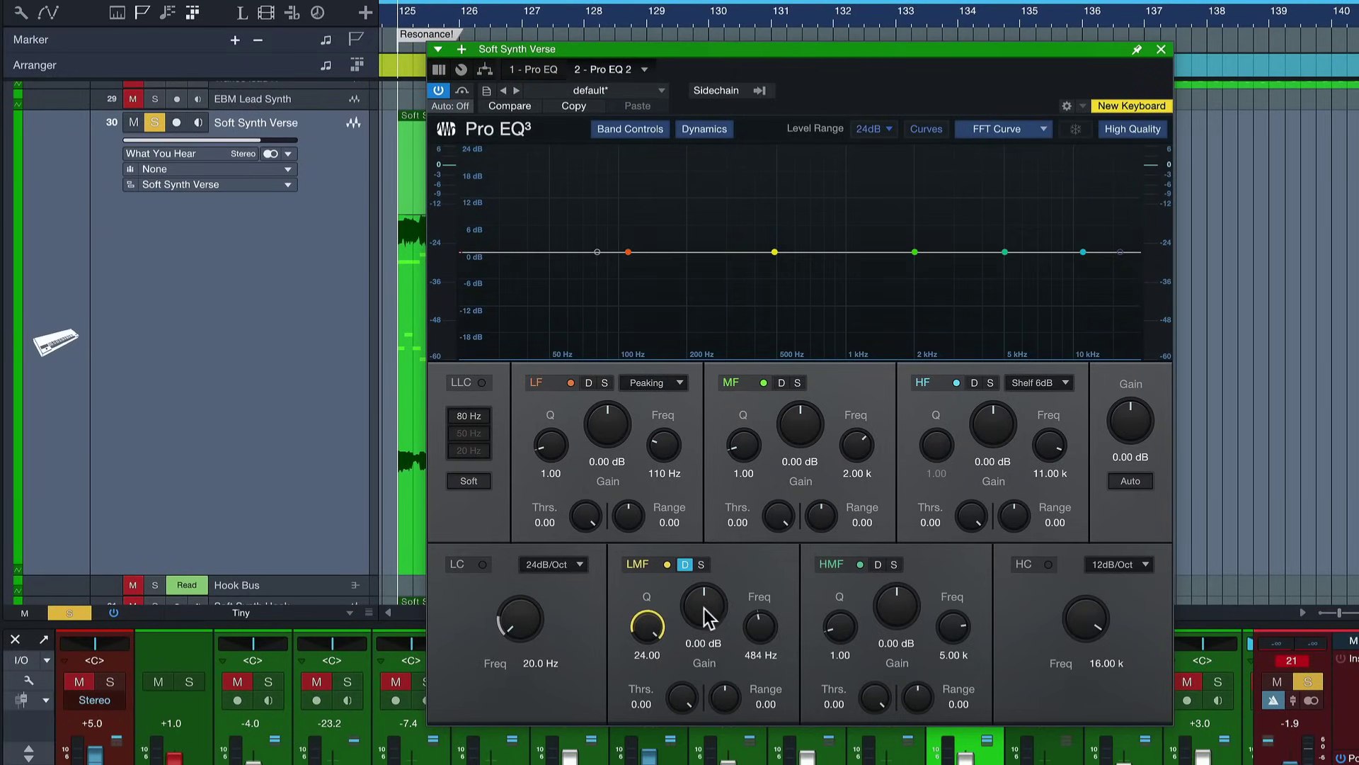
pyautogui.moveTo(705, 606); pyautogui.dragTo(677, 589)
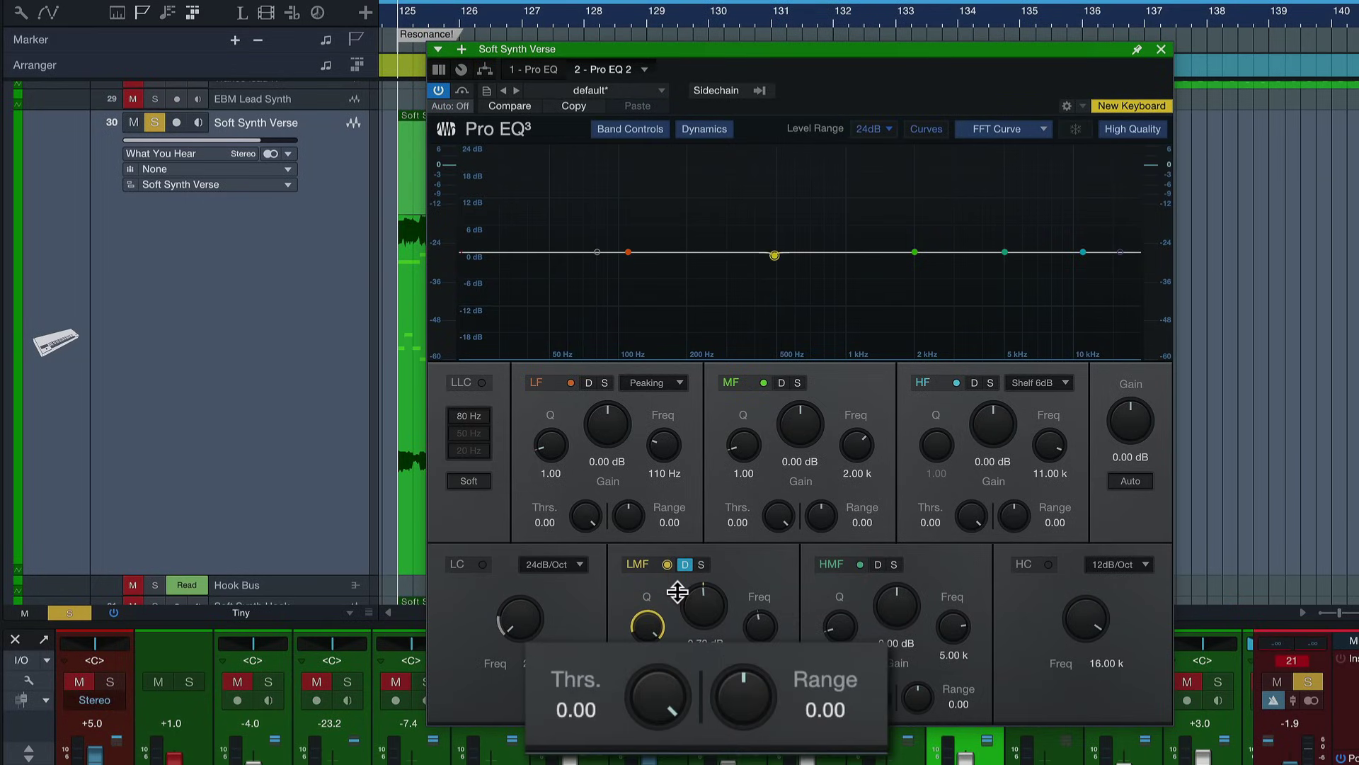
pyautogui.moveTo(678, 592); pyautogui.dragTo(658, 570)
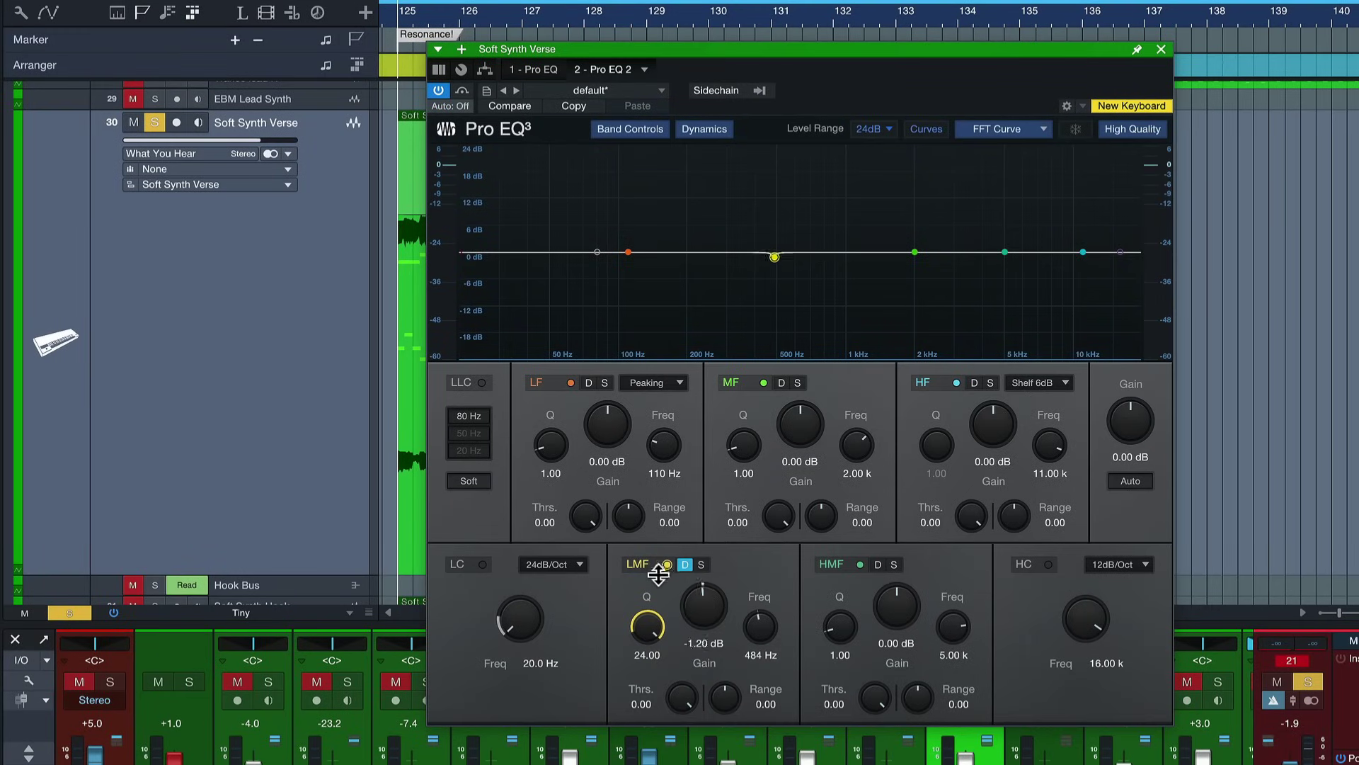
# - Set the LMF band's dynamic range to -24.00 and its threshold to -24.75 while playing the track
pyautogui.moveTo(650, 671); pyautogui.dragTo(639, 761)
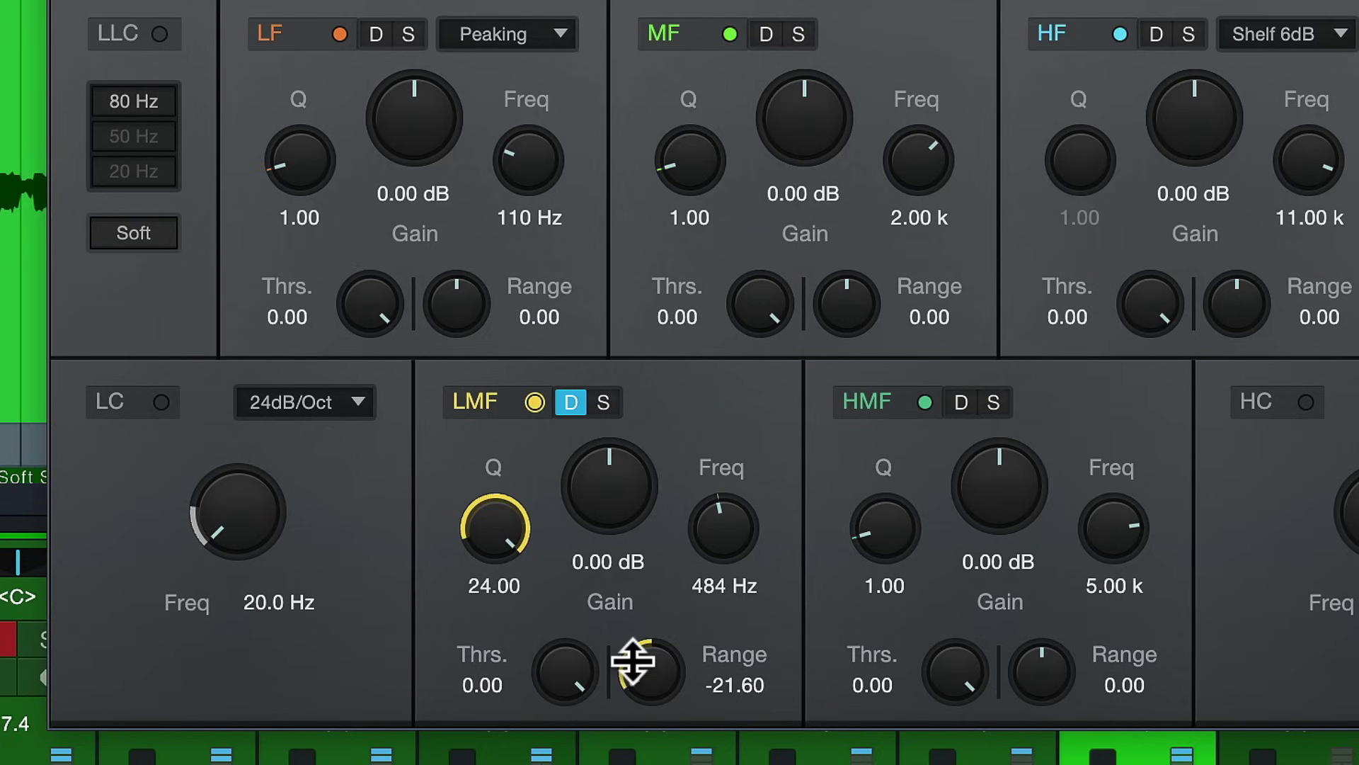
pyautogui.moveTo(632, 662); pyautogui.dragTo(627, 736)
pyautogui.moveTo(565, 671); pyautogui.dragTo(563, 737)
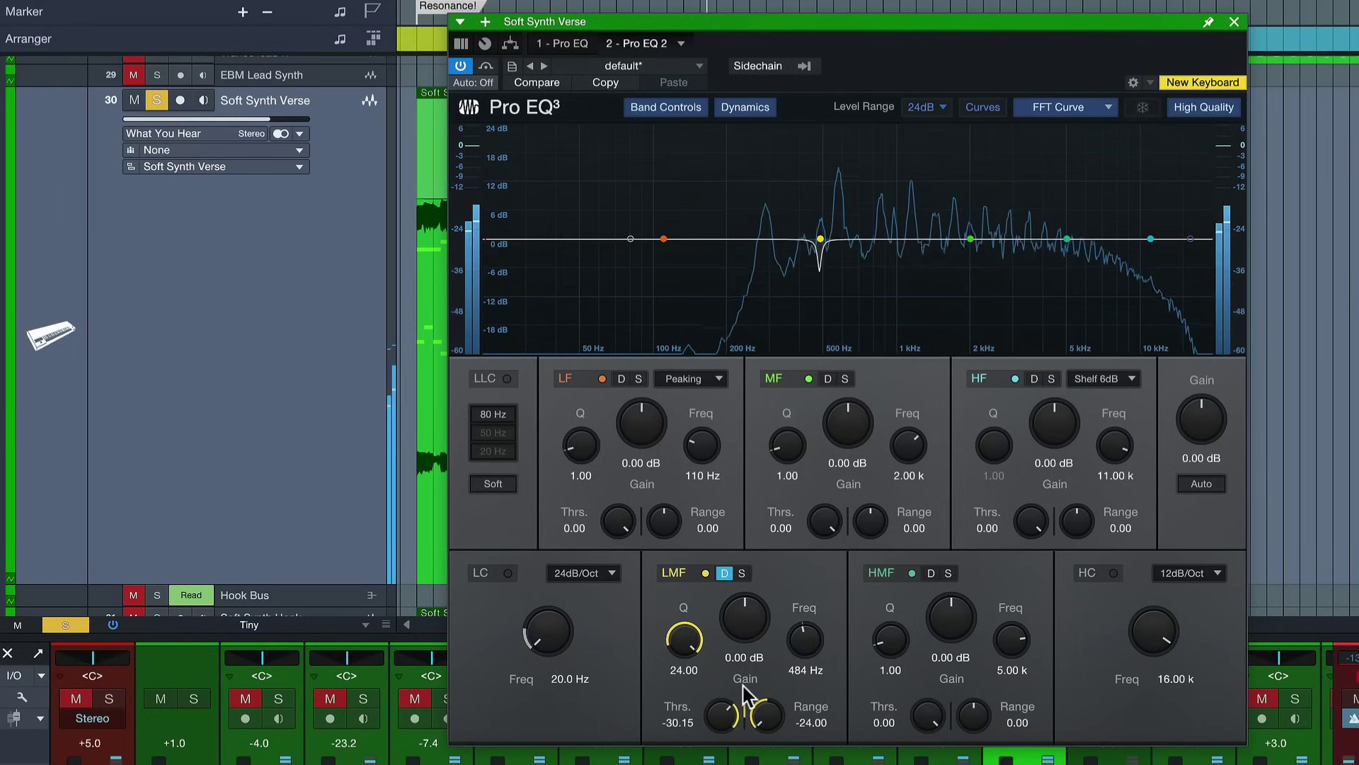
pyautogui.moveTo(734, 710); pyautogui.dragTo(731, 704)
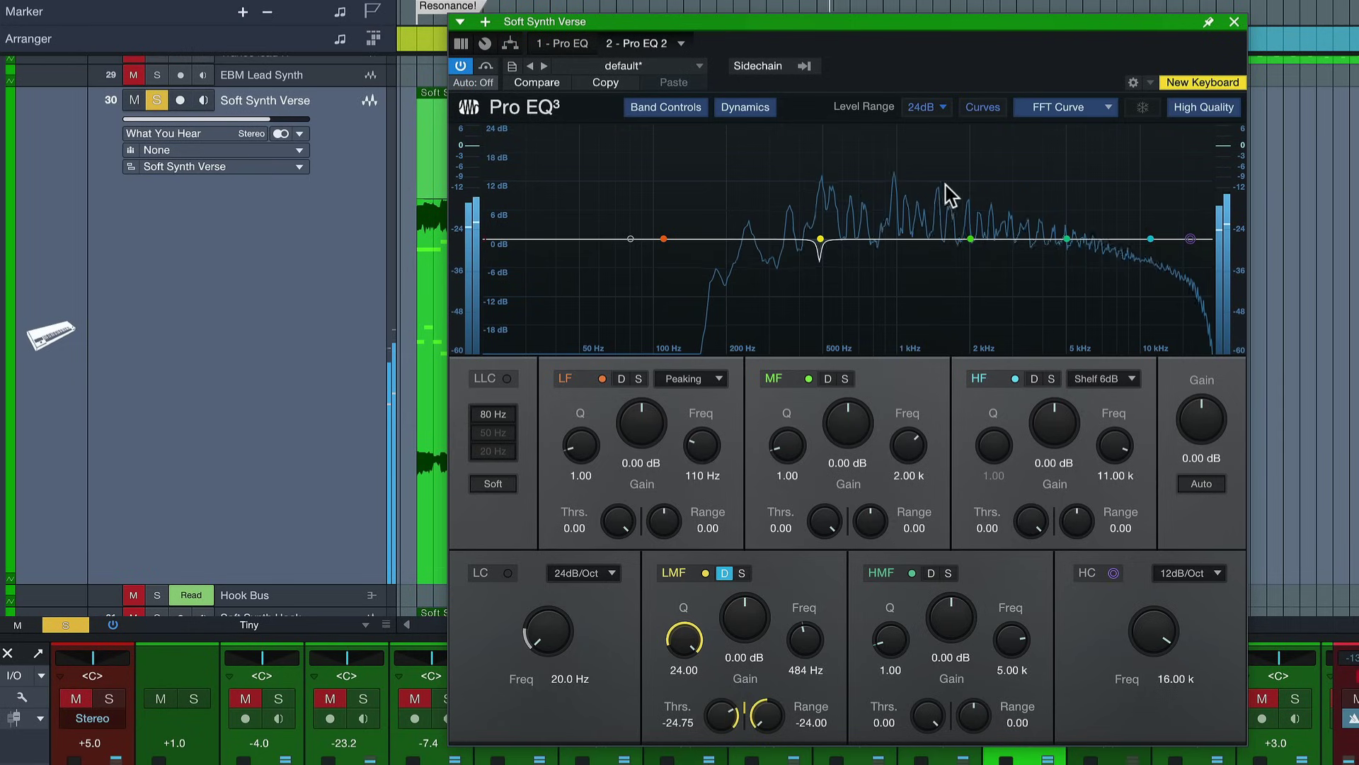
# - Change the EQ graph's level range to 6dB and fine-tune the LMF threshold to -24.30
pyautogui.click(942, 105)
pyautogui.click(953, 172)
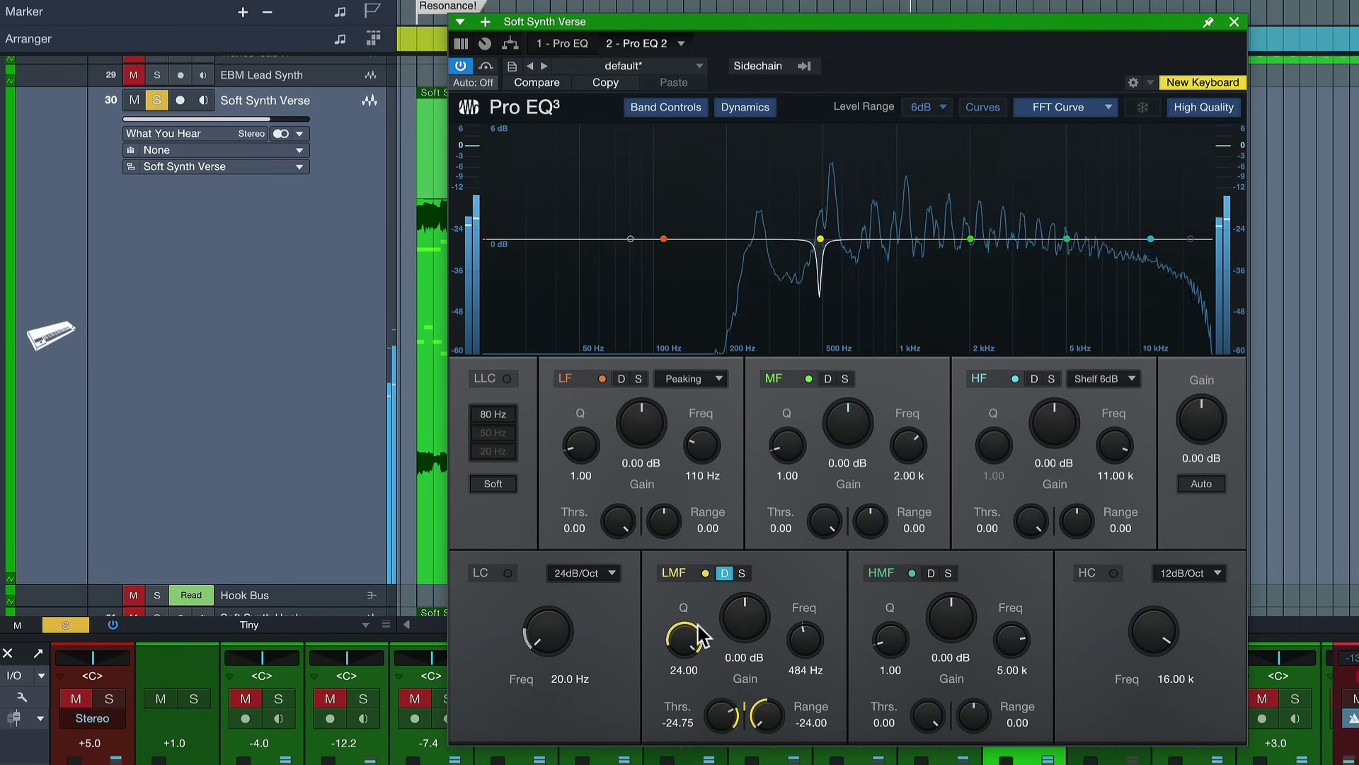
pyautogui.moveTo(722, 710); pyautogui.dragTo(723, 707)
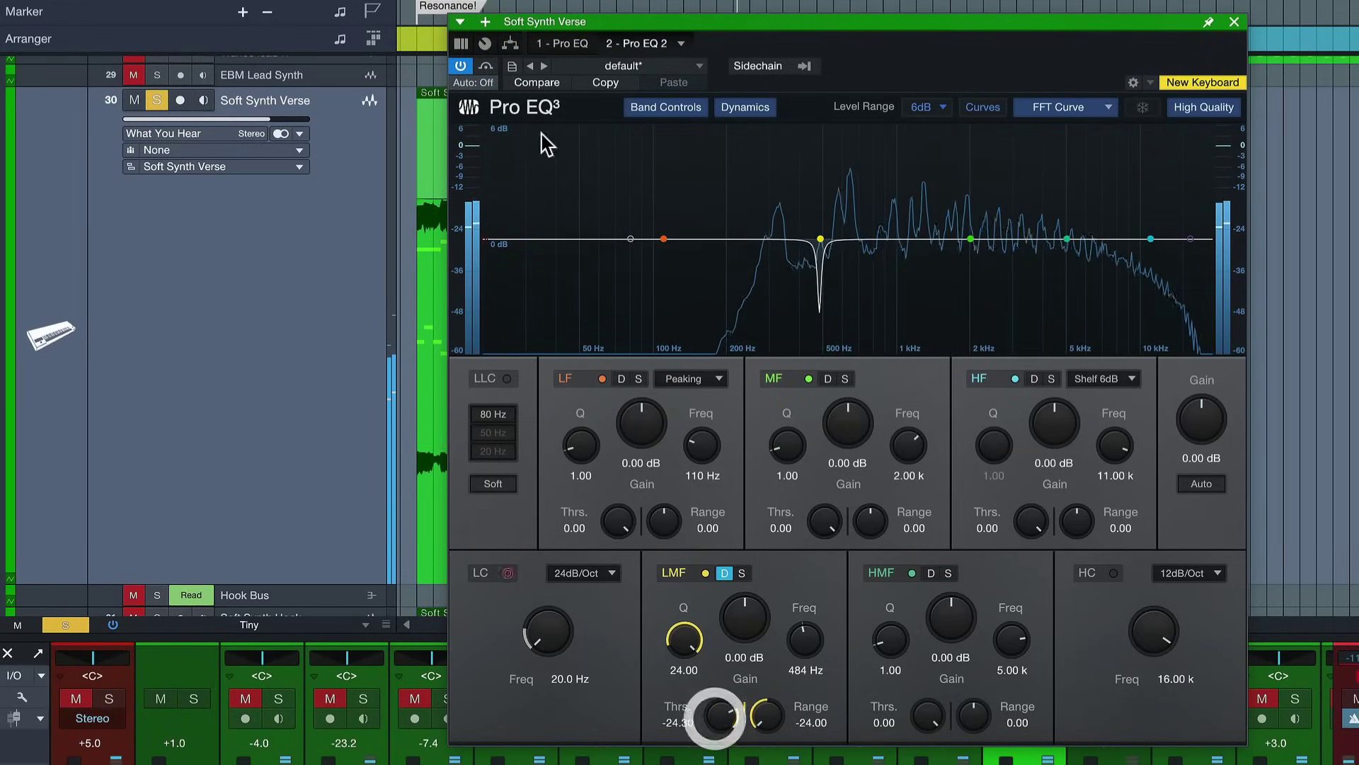
# - Bypass the Pro EQ during playback to compare the sound without the dynamic cut
pyautogui.click(486, 66)
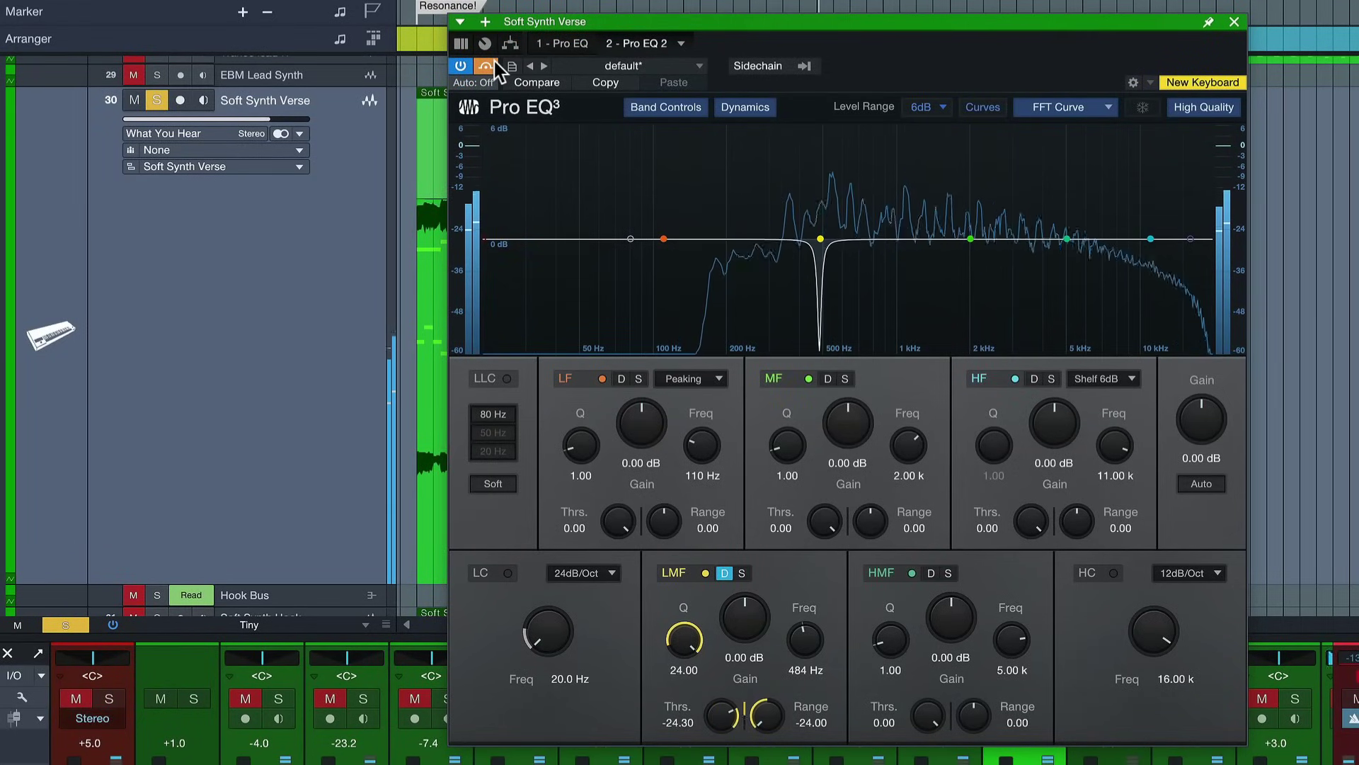